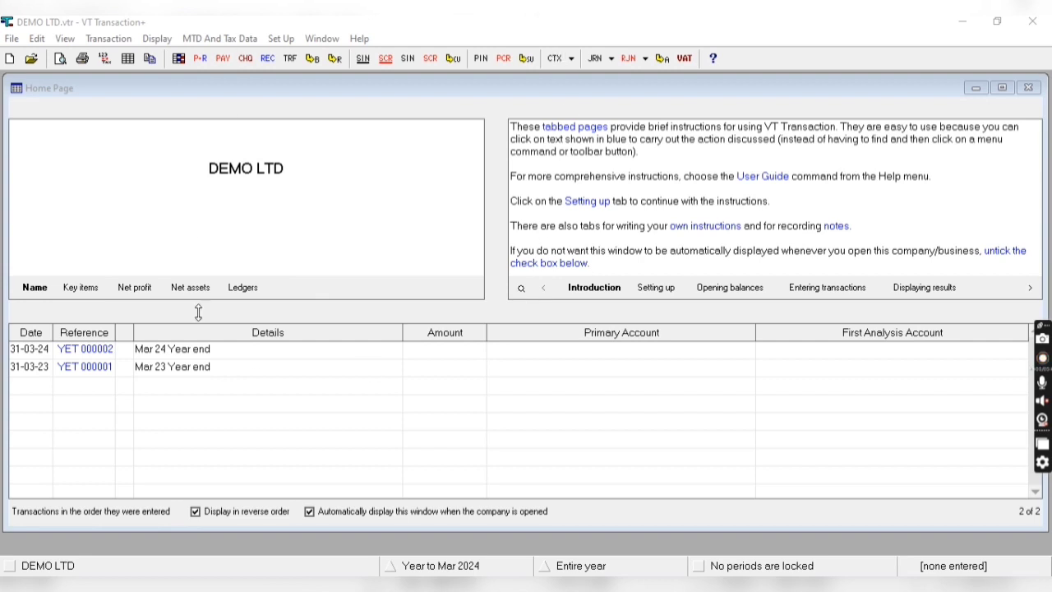
Open the Set Up menu to reach the Accounts options: All, Bank, Customers and Suppliers.
{"action": "left_click", "coordinate": [288, 43]}
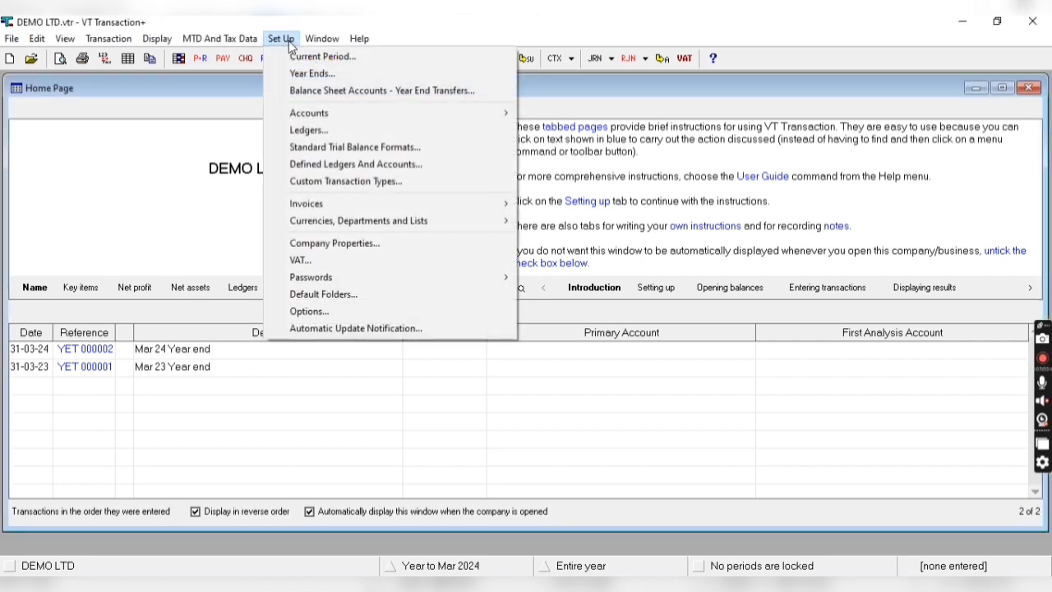
Open the All Accounts list and view Direct labour's properties, cancelling without changes.
{"action": "mouse_move", "coordinate": [458, 115]}
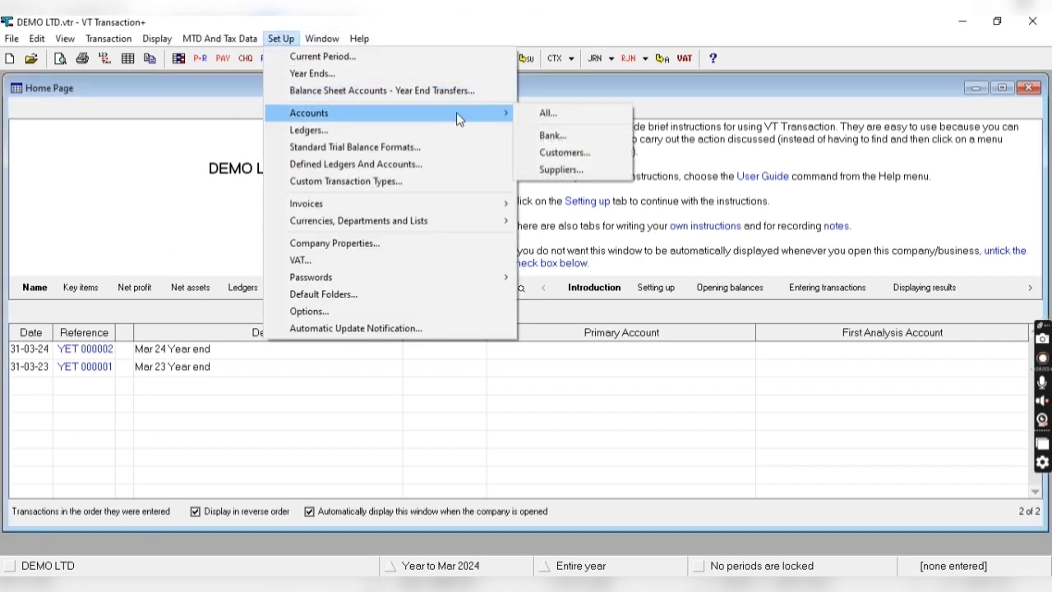
{"action": "left_click", "coordinate": [544, 115]}
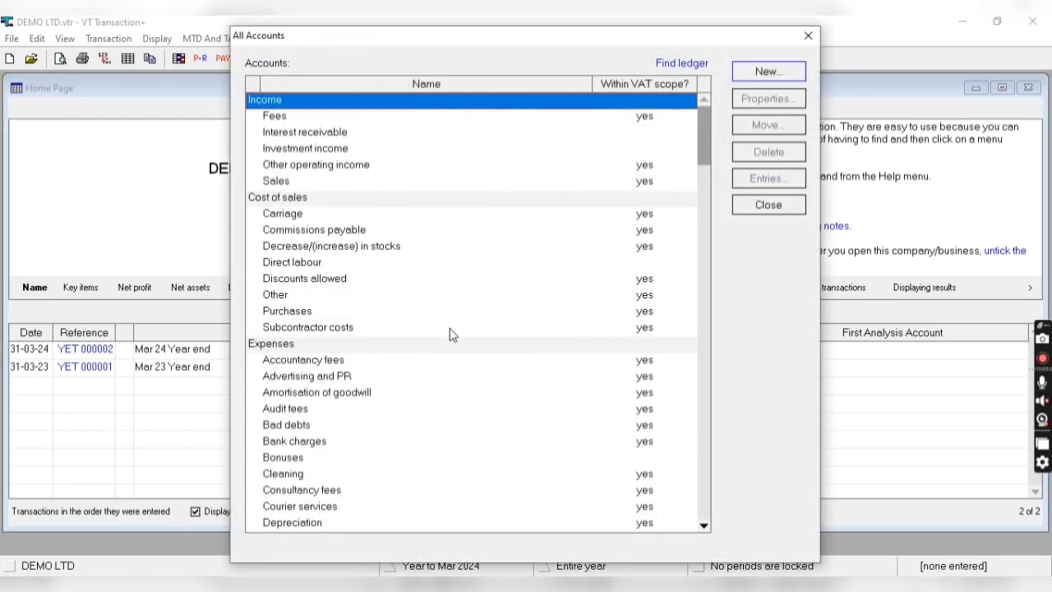
{"action": "key", "text": "Down"}
{"action": "key", "text": "Down"}
{"action": "key", "text": "Down"}
{"action": "key", "text": "Down"}
{"action": "key", "text": "Down"}
{"action": "key", "text": "Down"}
{"action": "key", "text": "Down"}
{"action": "key", "text": "Down"}
{"action": "key", "text": "Down"}
{"action": "key", "text": "Down"}
{"action": "key", "text": "Down"}
{"action": "key", "text": "Down"}
{"action": "key", "text": "Down"}
{"action": "key", "text": "Down"}
{"action": "key", "text": "Down"}
{"action": "key", "text": "Down"}
{"action": "key", "text": "Down"}
{"action": "key", "text": "Down"}
{"action": "key", "text": "Down"}
{"action": "key", "text": "Down"}
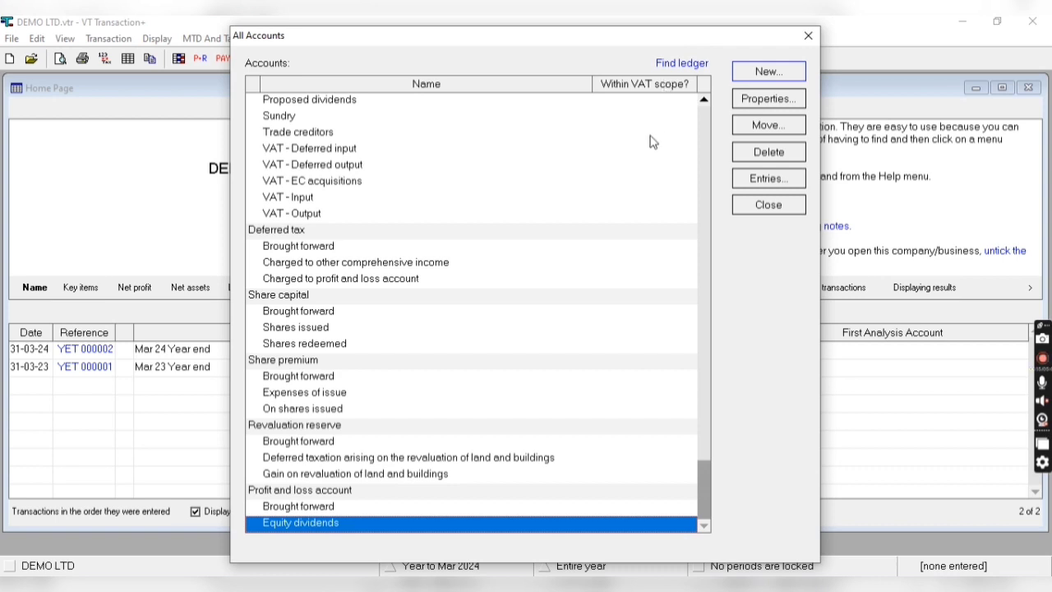
{"action": "key", "text": "Page_Up"}
{"action": "key", "text": "Page_Up"}
{"action": "key", "text": "Page_Up"}
{"action": "key", "text": "Page_Up"}
{"action": "key", "text": "Page_Up"}
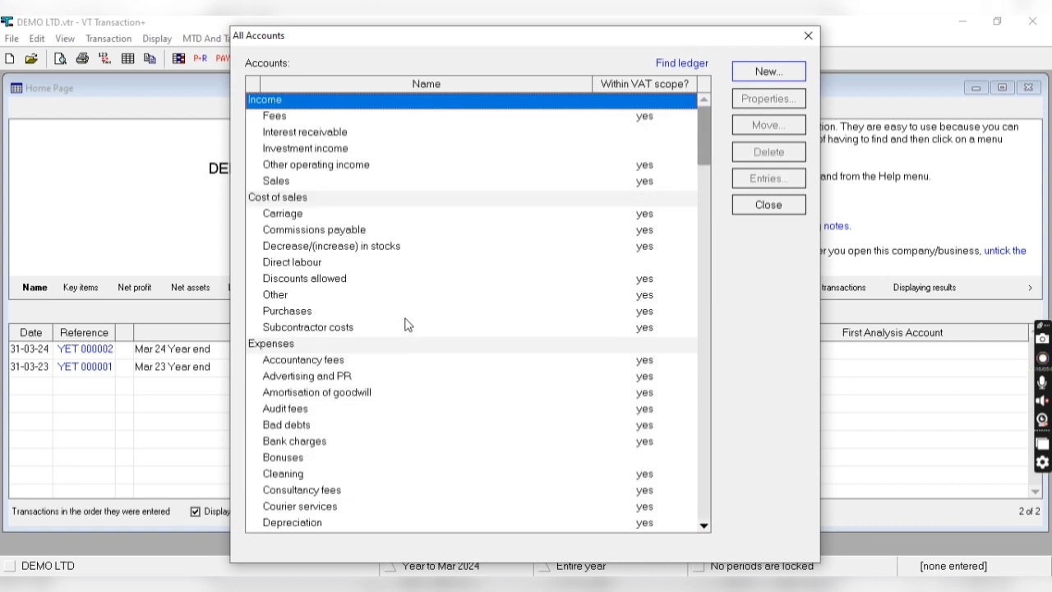
{"action": "left_click", "coordinate": [343, 263]}
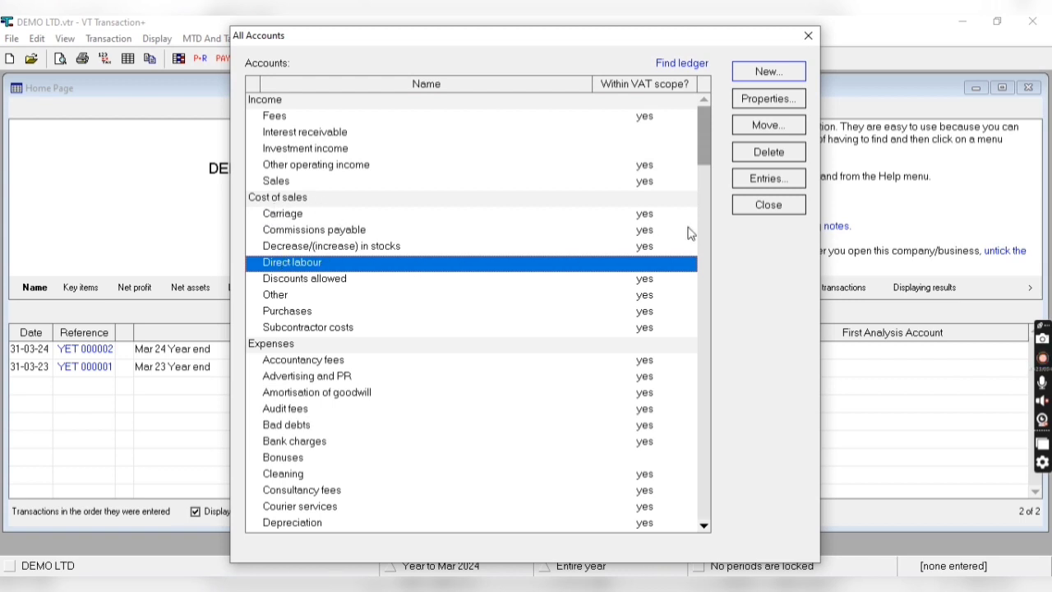
{"action": "left_click", "coordinate": [761, 99]}
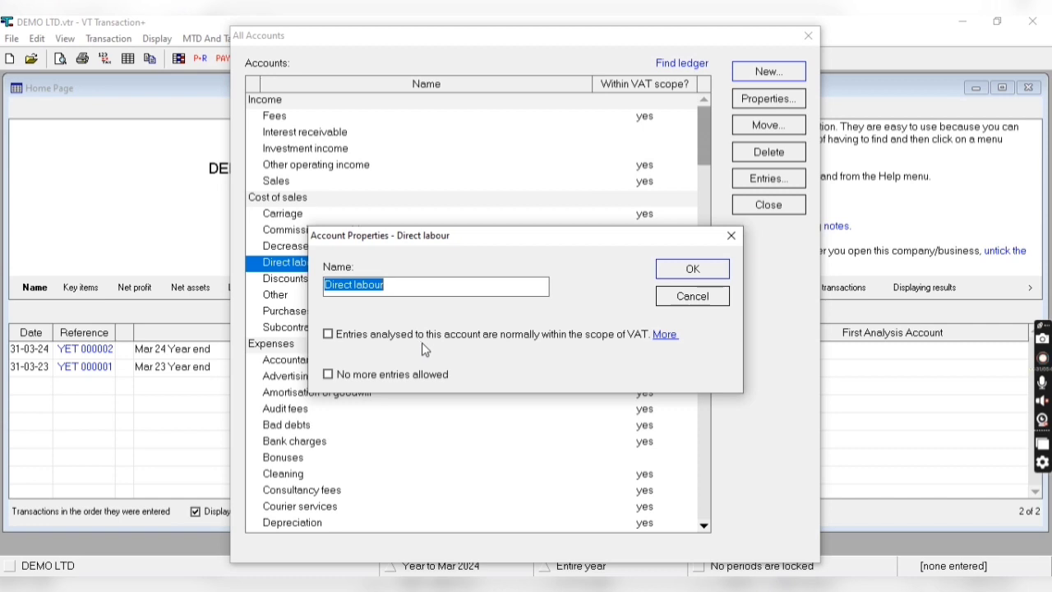
{"action": "left_click", "coordinate": [691, 297]}
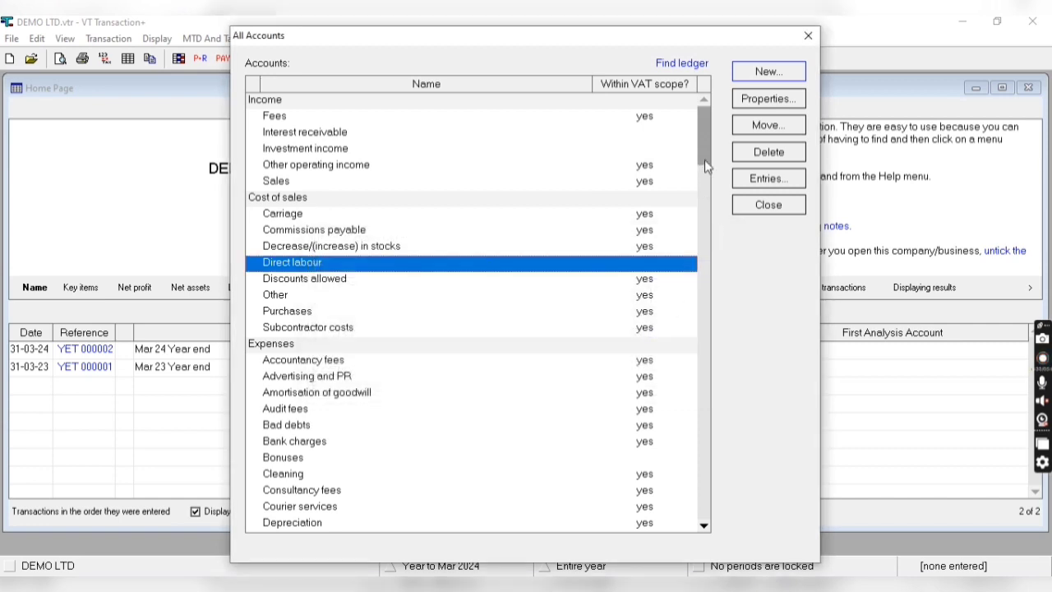
Cancel a move of Direct labour, then delete the Discounts allowed account.
{"action": "left_click", "coordinate": [783, 128]}
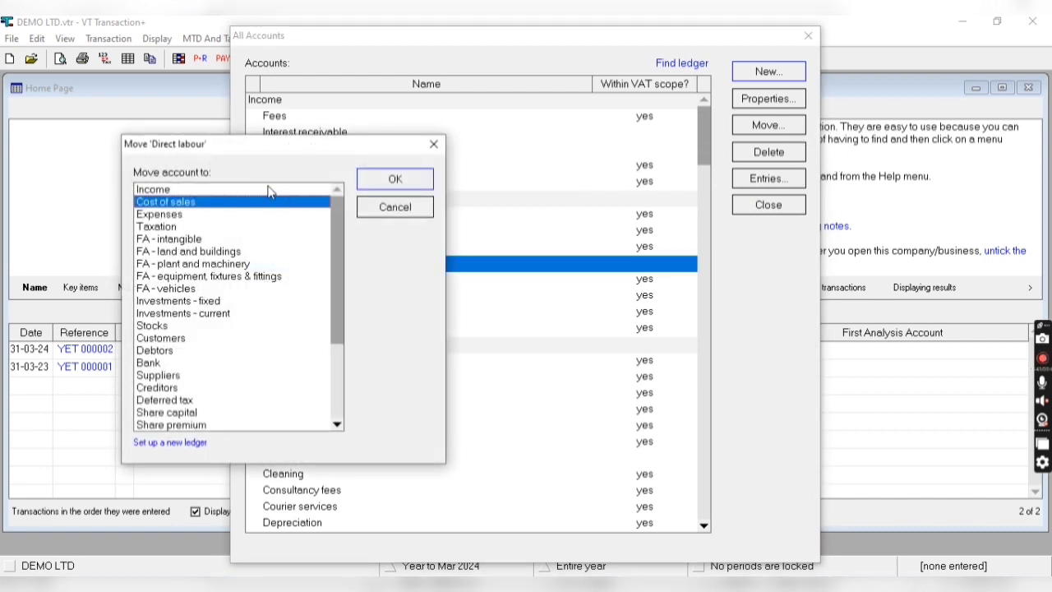
{"action": "left_click", "coordinate": [402, 211]}
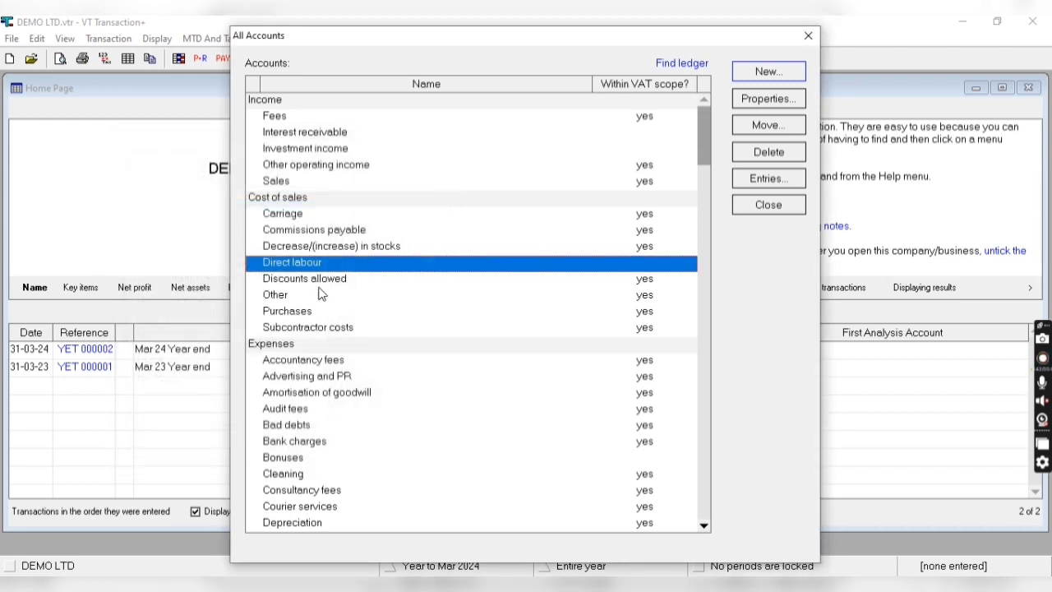
{"action": "left_click", "coordinate": [395, 294]}
{"action": "left_click", "coordinate": [360, 280]}
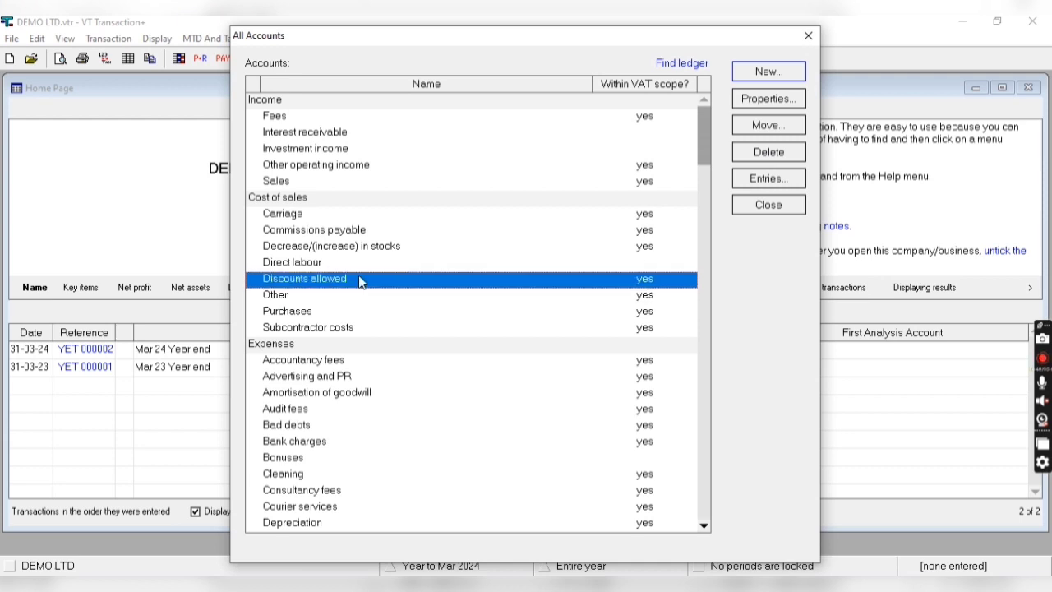
{"action": "left_click", "coordinate": [781, 153]}
Confirm Direct labour has no entries and dismiss the message.
{"action": "left_click", "coordinate": [417, 268]}
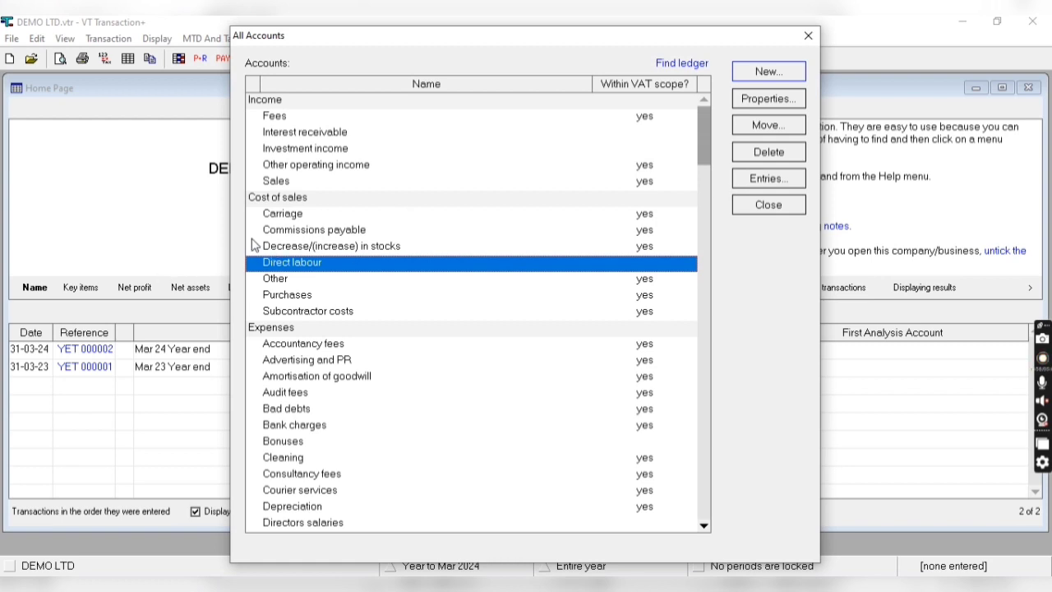
{"action": "left_click", "coordinate": [740, 188]}
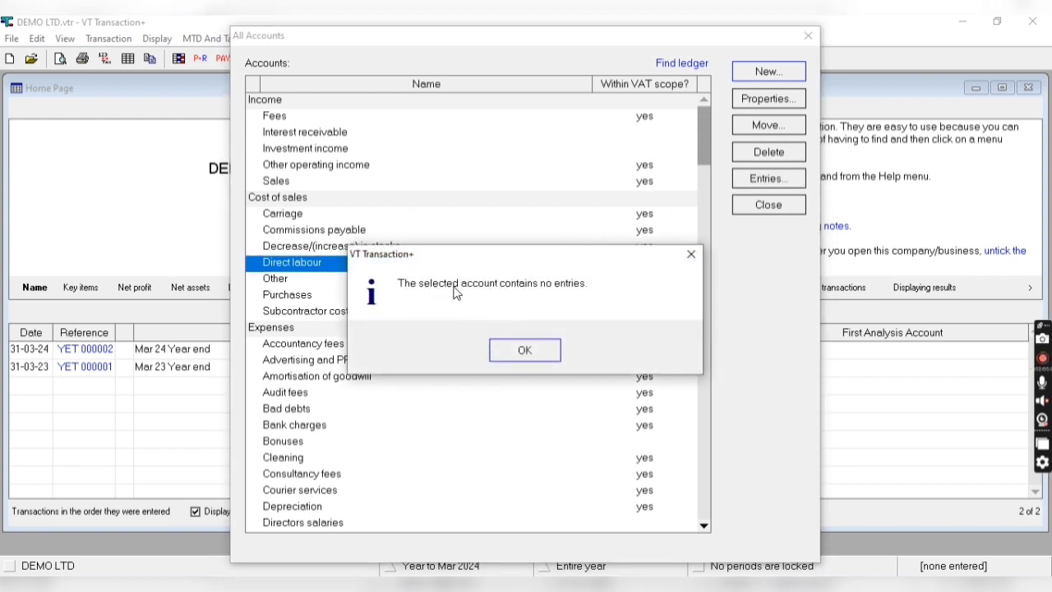
{"action": "left_click", "coordinate": [526, 349]}
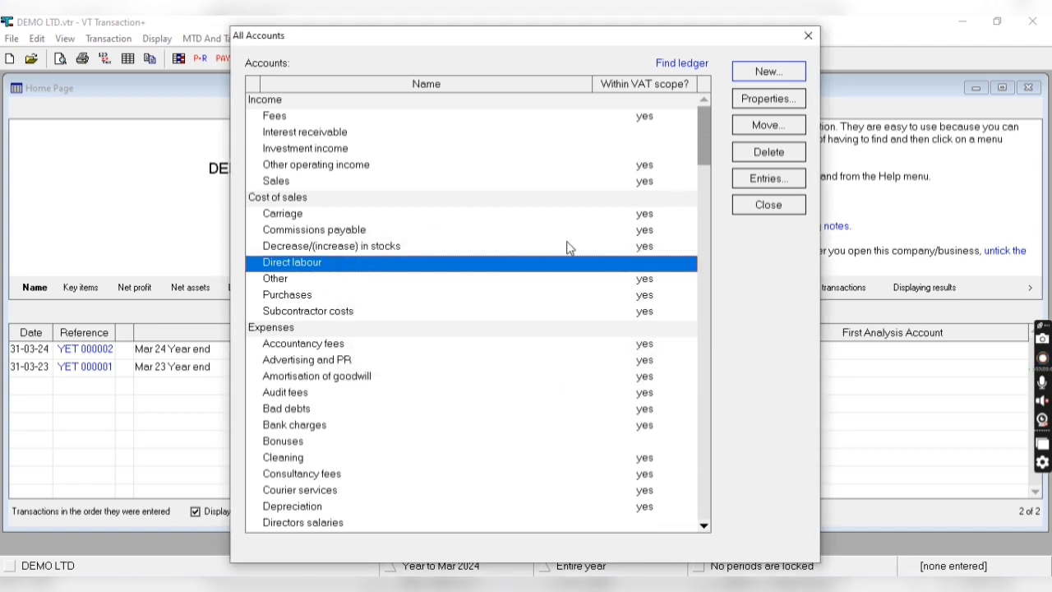
{"action": "key", "text": "End"}
{"action": "key", "text": "Page_Up"}
{"action": "key", "text": "Page_Up"}
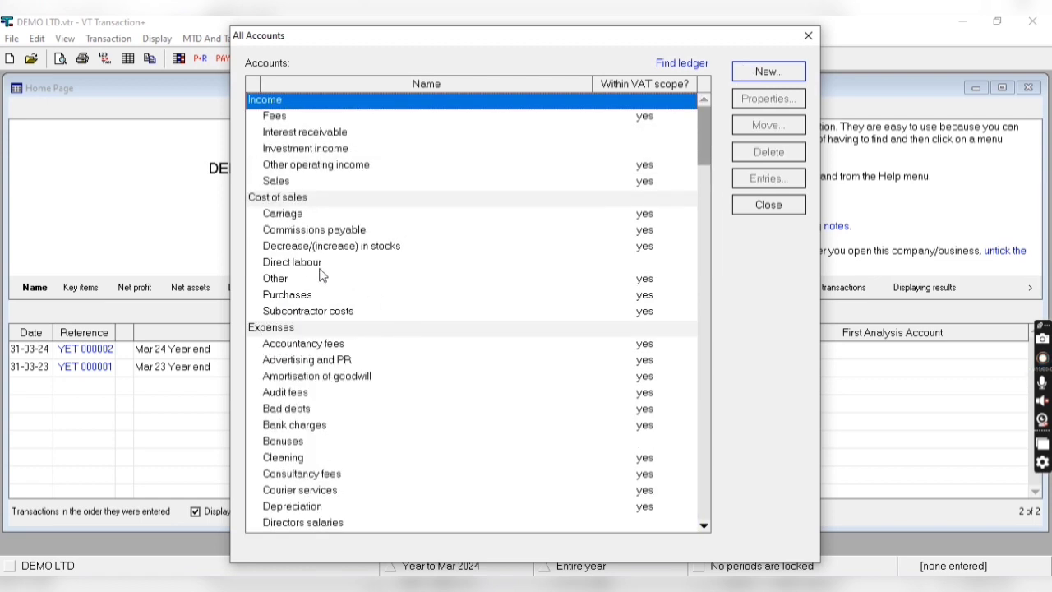
Create an Income account named OTHER INCOME within VAT scope and select it.
{"action": "left_click", "coordinate": [303, 120]}
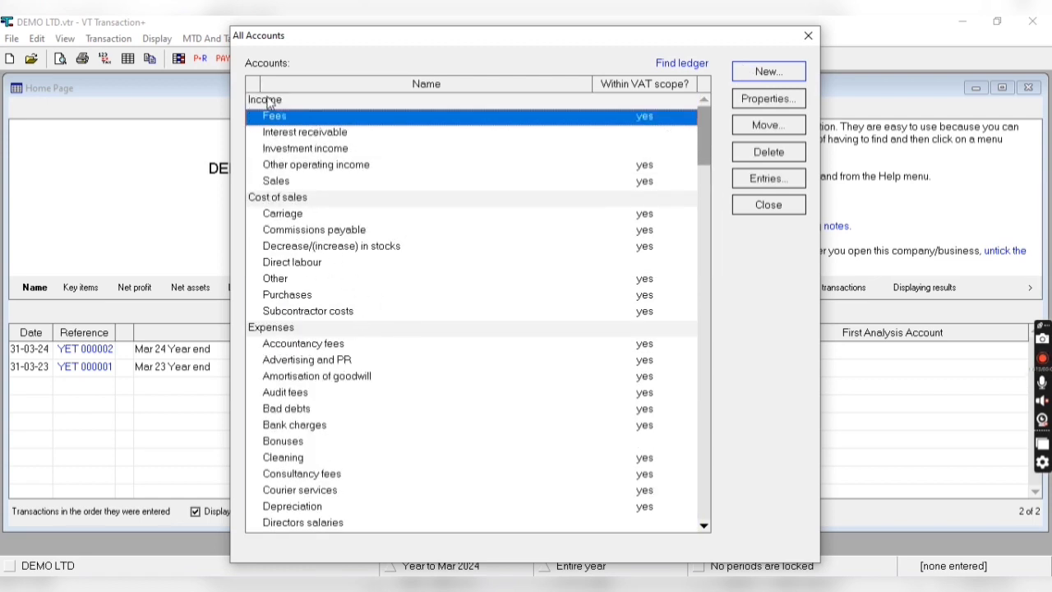
{"action": "left_click", "coordinate": [306, 133]}
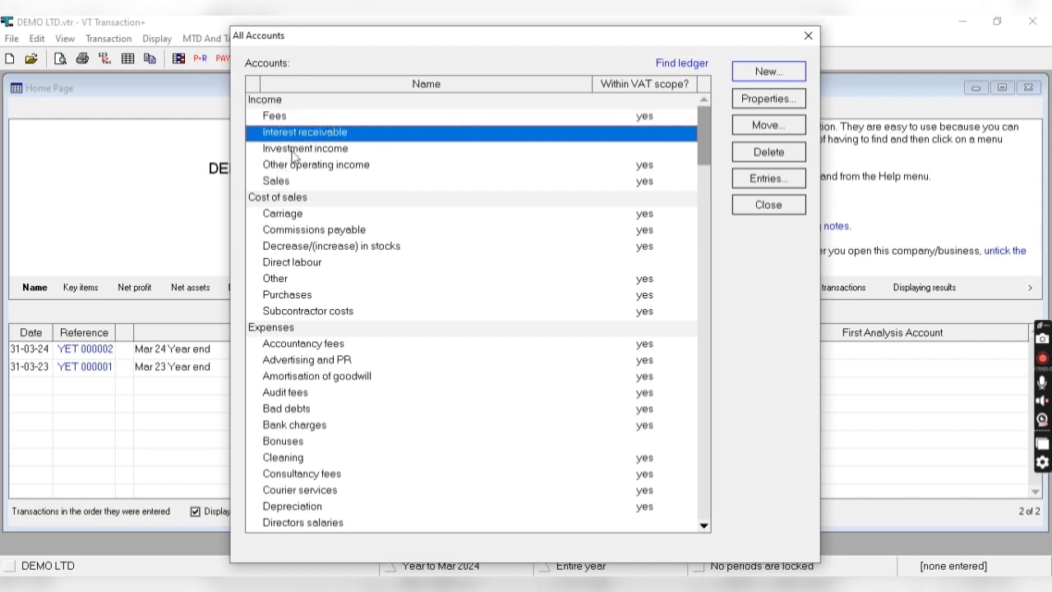
{"action": "left_click", "coordinate": [759, 76]}
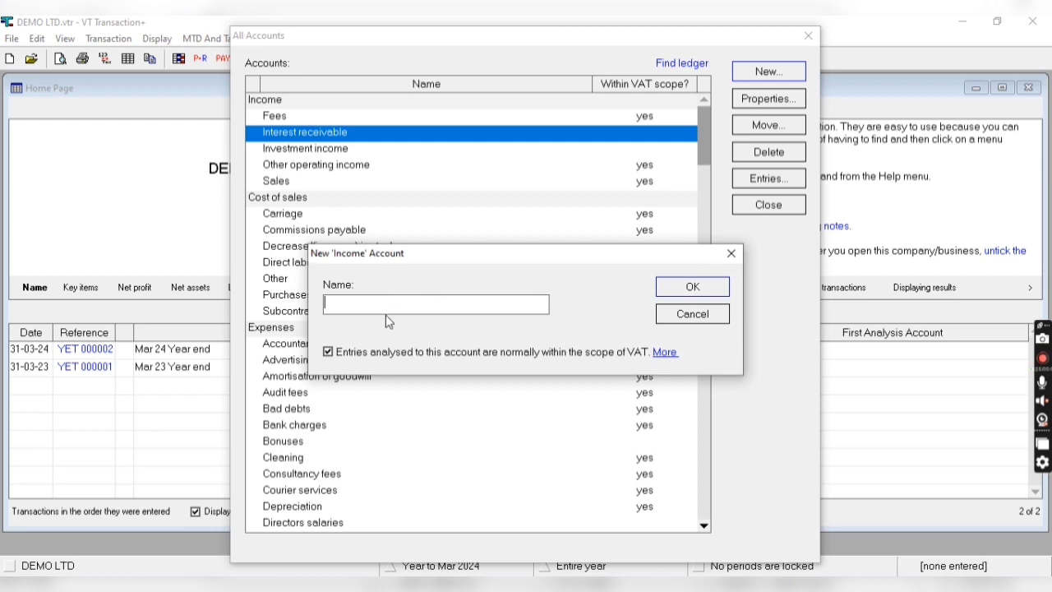
{"action": "type", "text": "OTHER INCOME"}
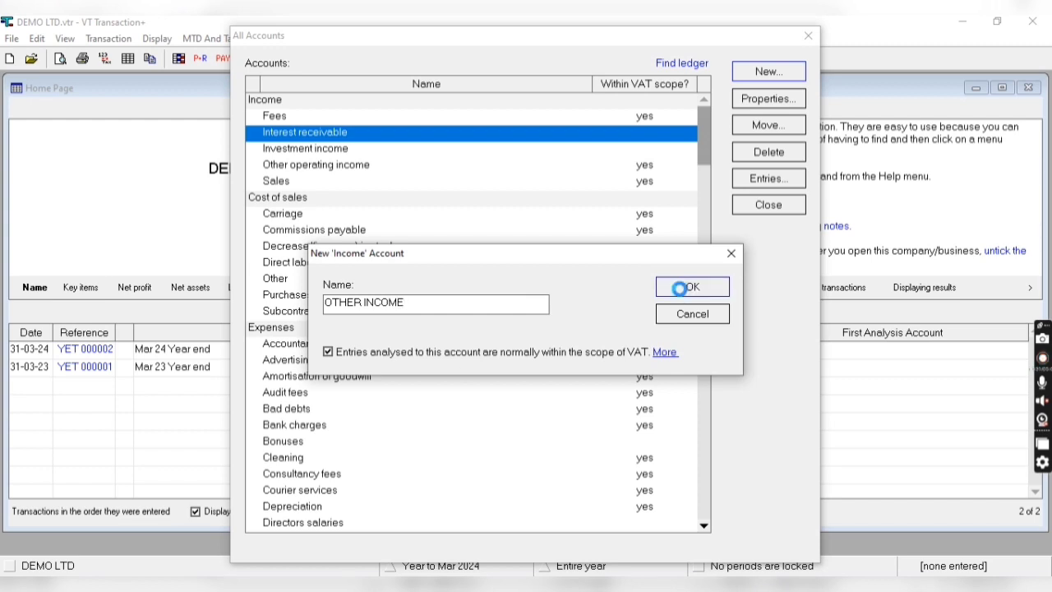
{"action": "left_click", "coordinate": [693, 287]}
{"action": "left_click", "coordinate": [337, 230]}
{"action": "left_click", "coordinate": [308, 167]}
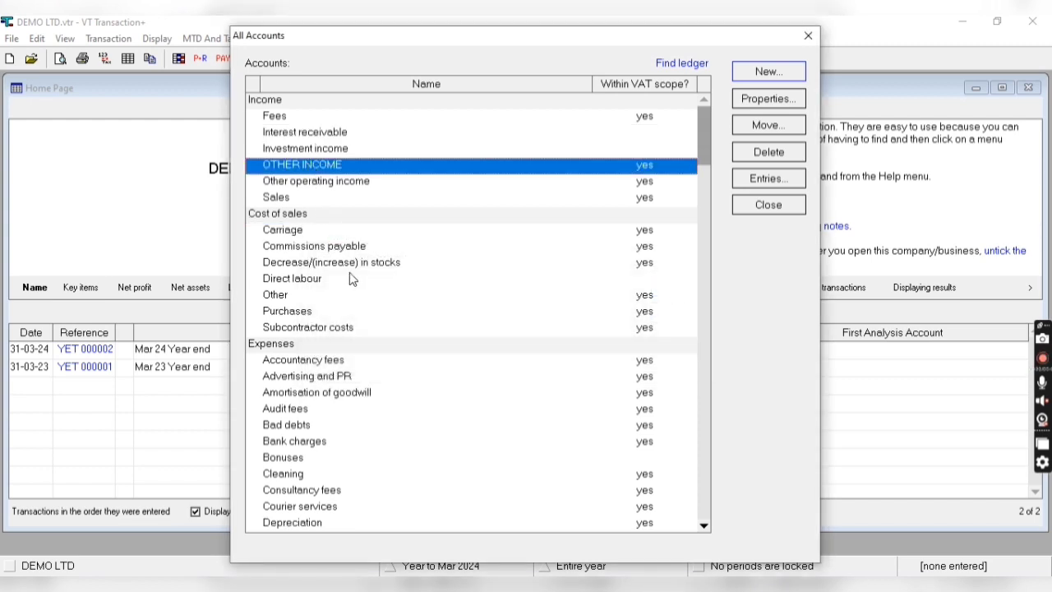
{"action": "key", "text": "Page_Down"}
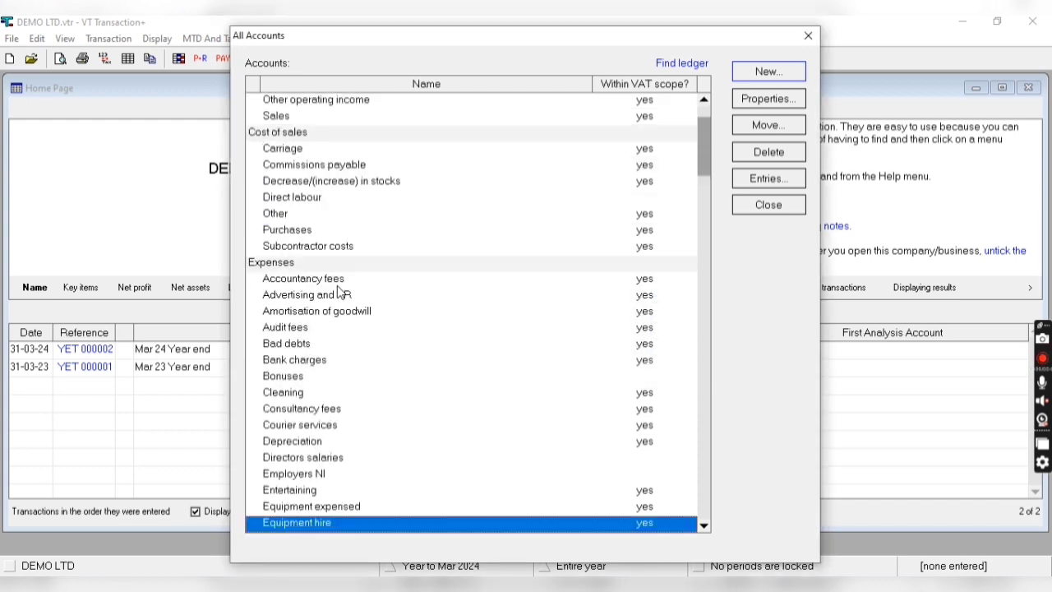
Create a new Expenses account named LEGAL CHARGES, within VAT scope, from Audit fees.
{"action": "left_click", "coordinate": [299, 331]}
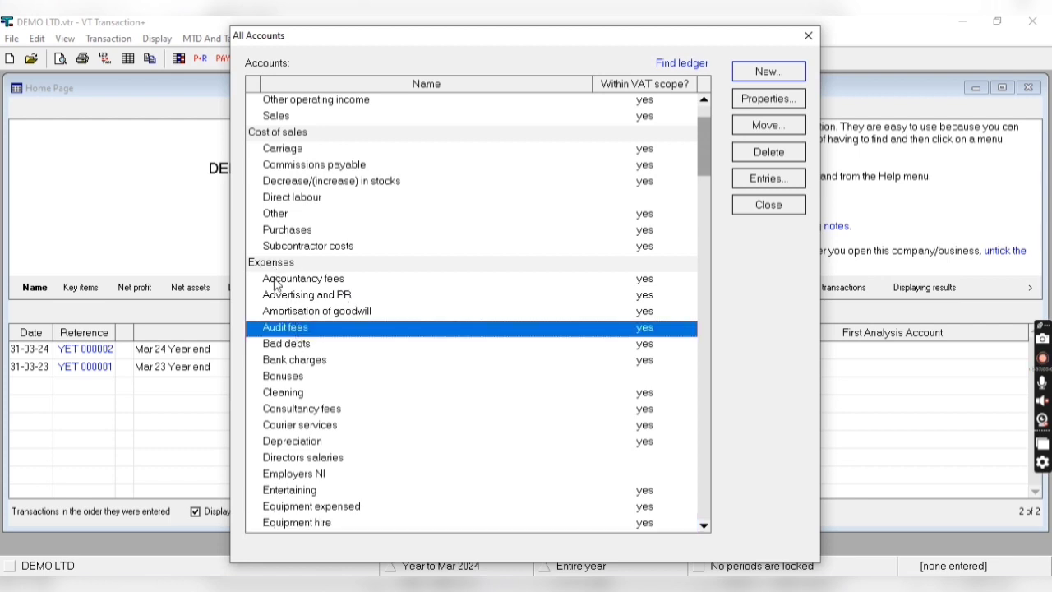
{"action": "left_click", "coordinate": [768, 75]}
{"action": "type", "text": "LEGAL CHARGES"}
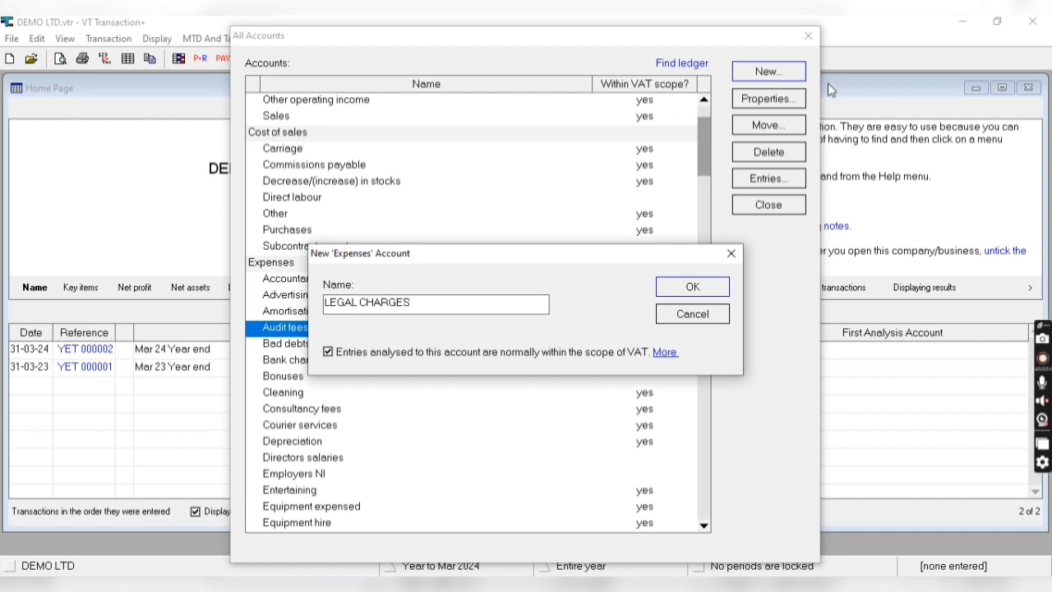
{"action": "left_click", "coordinate": [693, 294]}
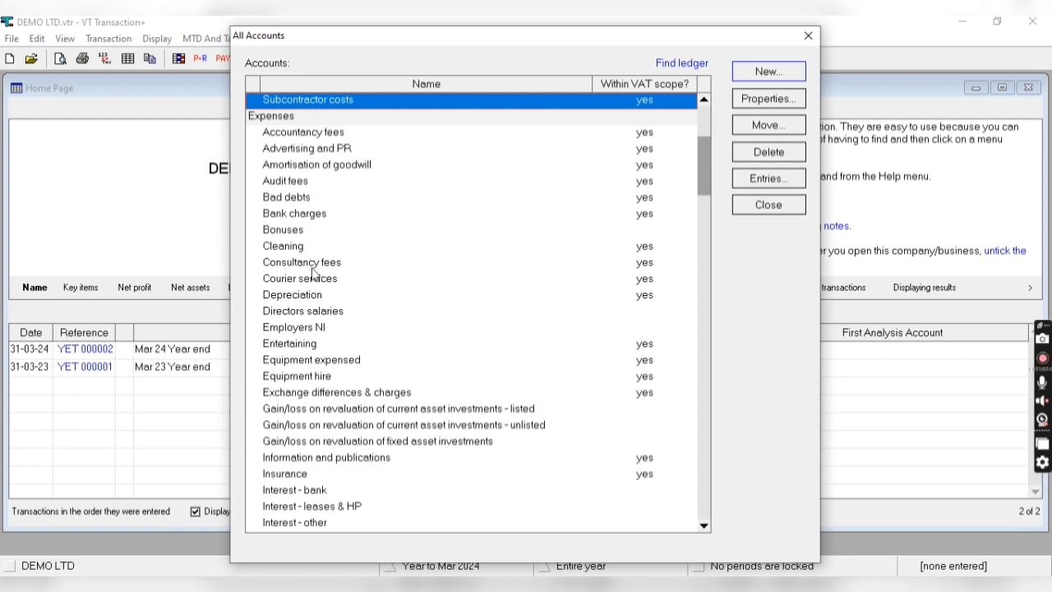
{"action": "left_click", "coordinate": [269, 166]}
{"action": "key", "text": "Down"}
{"action": "key", "text": "Down"}
{"action": "key", "text": "Down"}
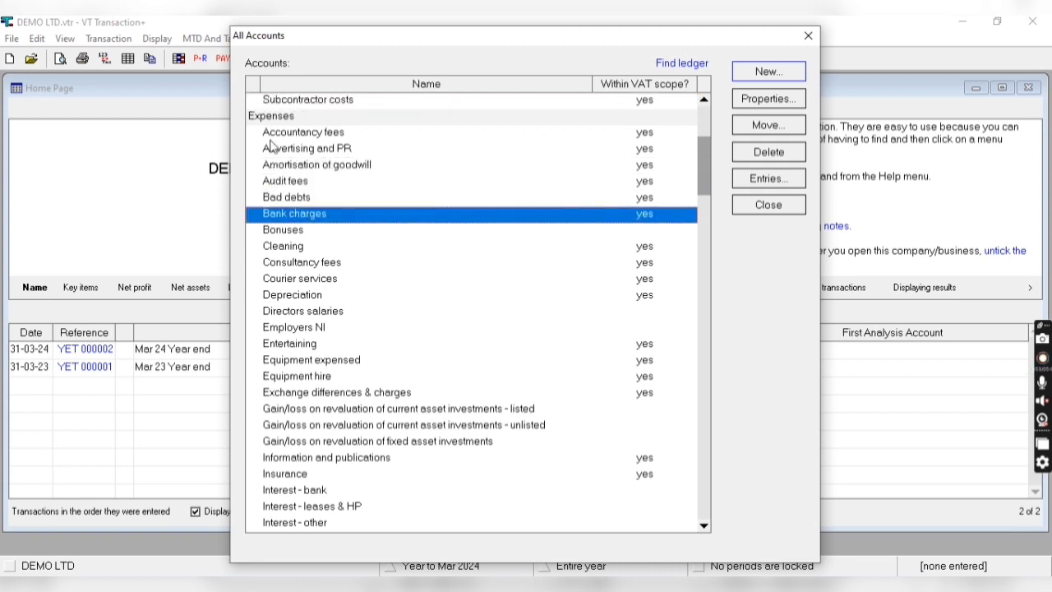
Delete the OTHER INCOME account and close the All Accounts list.
{"action": "key", "text": "Page_Down"}
{"action": "key", "text": "Page_Down"}
{"action": "key", "text": "Page_Down"}
{"action": "key", "text": "Page_Down"}
{"action": "key", "text": "Page_Up"}
{"action": "key", "text": "Page_Up"}
{"action": "key", "text": "Page_Up"}
{"action": "key", "text": "Page_Up"}
{"action": "key", "text": "Page_Up"}
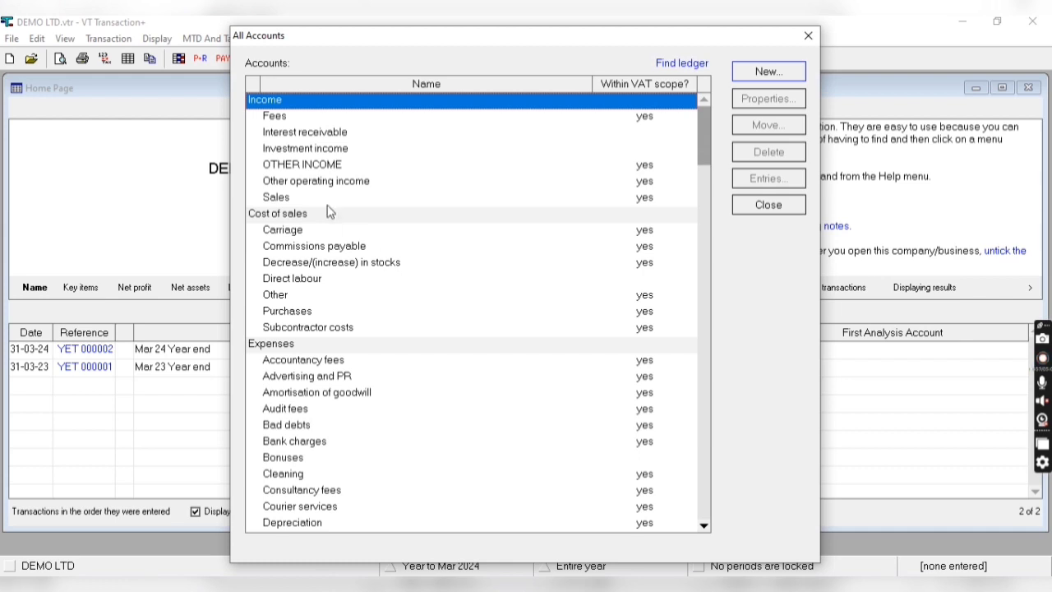
{"action": "left_click", "coordinate": [306, 168]}
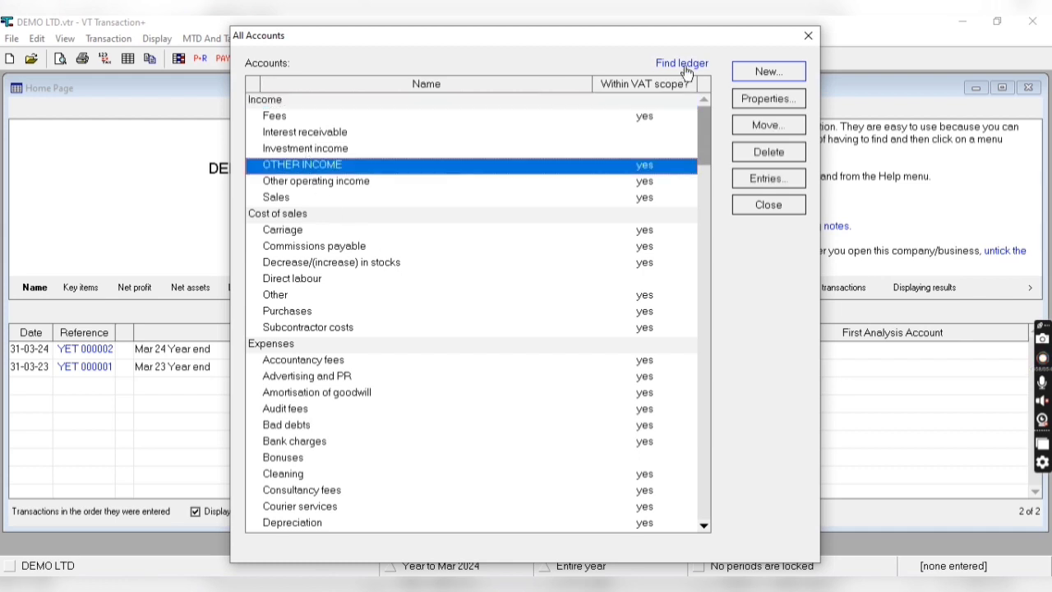
{"action": "left_click", "coordinate": [758, 156]}
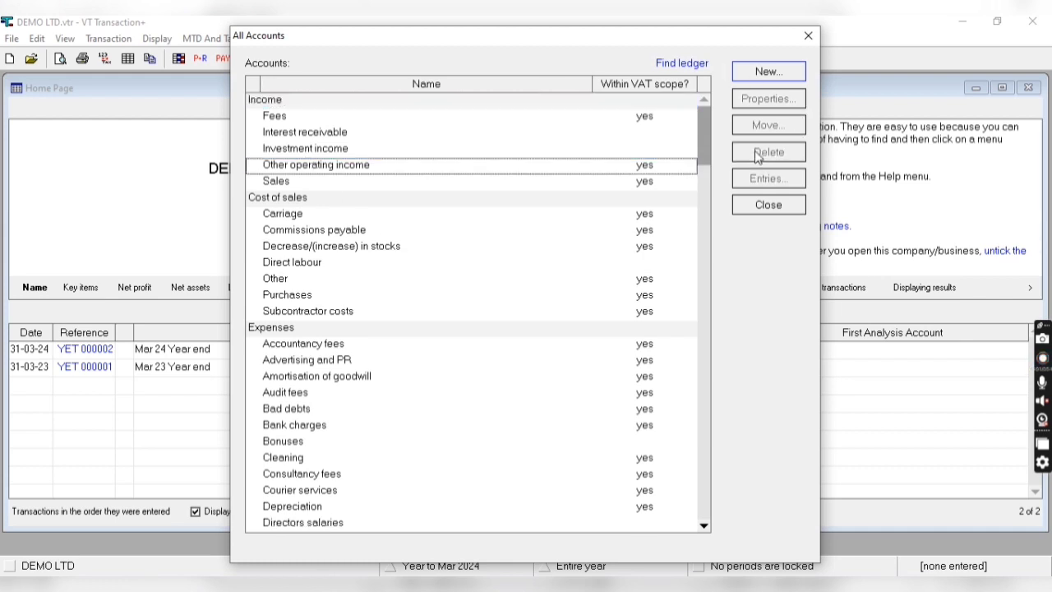
{"action": "left_click", "coordinate": [809, 35]}
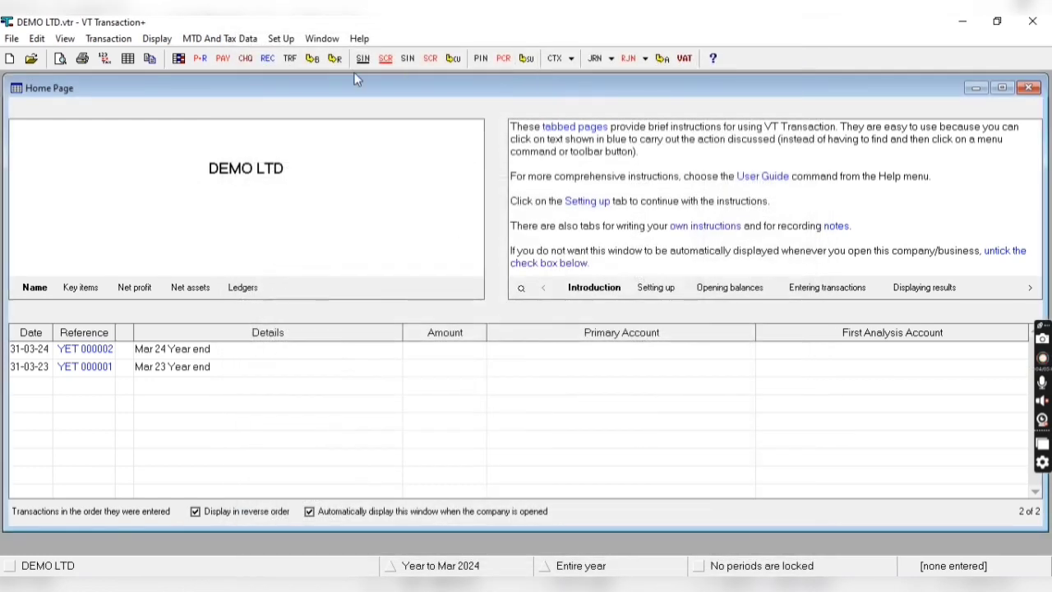
Open the Accounts - Bank list and select Current account.
{"action": "left_click", "coordinate": [284, 39]}
{"action": "mouse_move", "coordinate": [447, 114]}
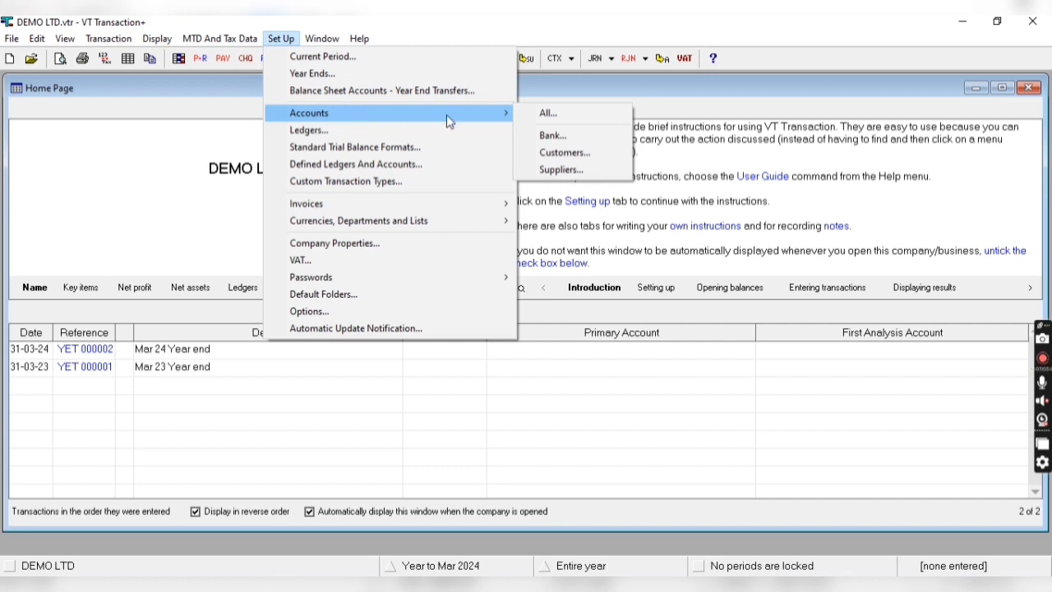
{"action": "left_click", "coordinate": [541, 131]}
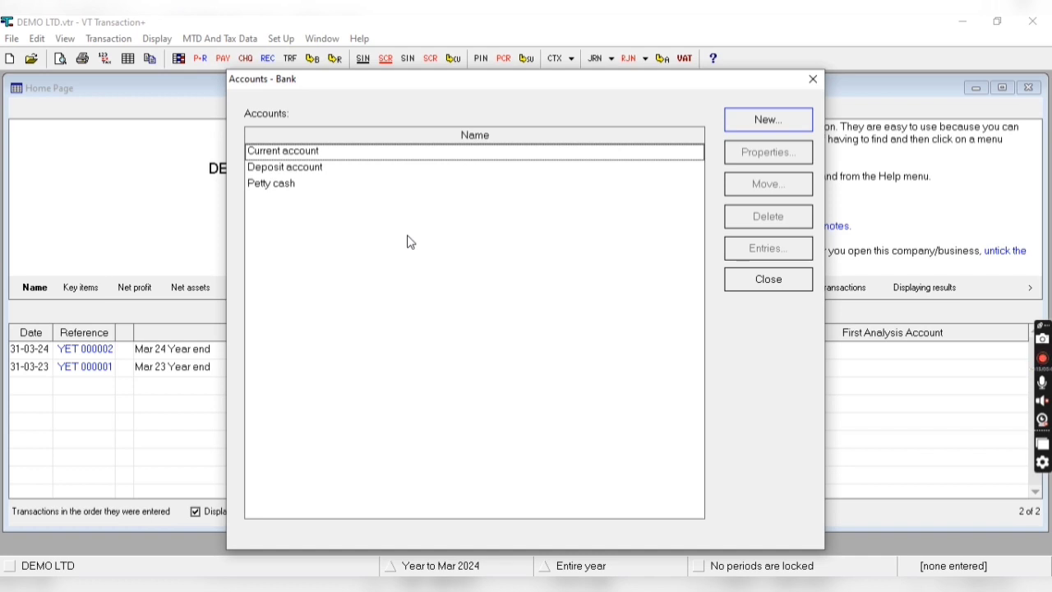
{"action": "left_click", "coordinate": [302, 151]}
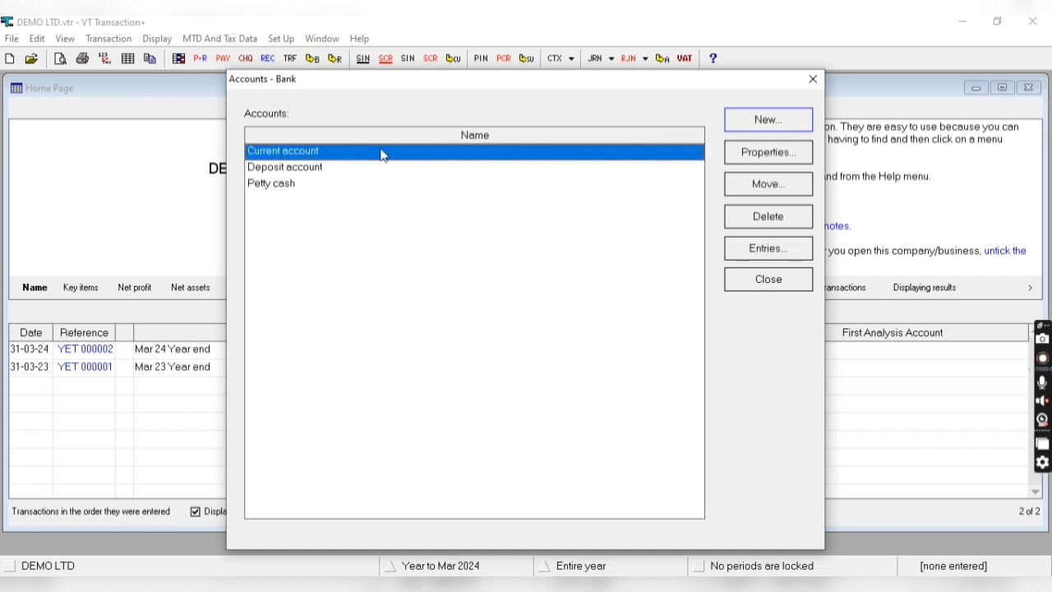
Rename Current account to HSBC BANK after reviewing its Contact, Address and Notes tabs.
{"action": "left_click", "coordinate": [769, 153]}
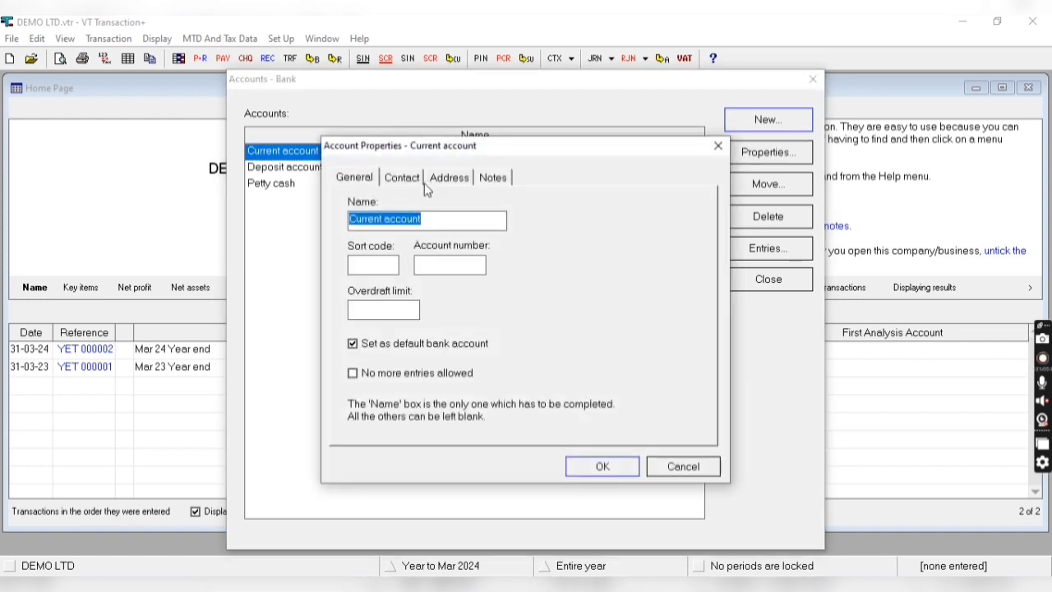
{"action": "type", "text": "HSBC BANK"}
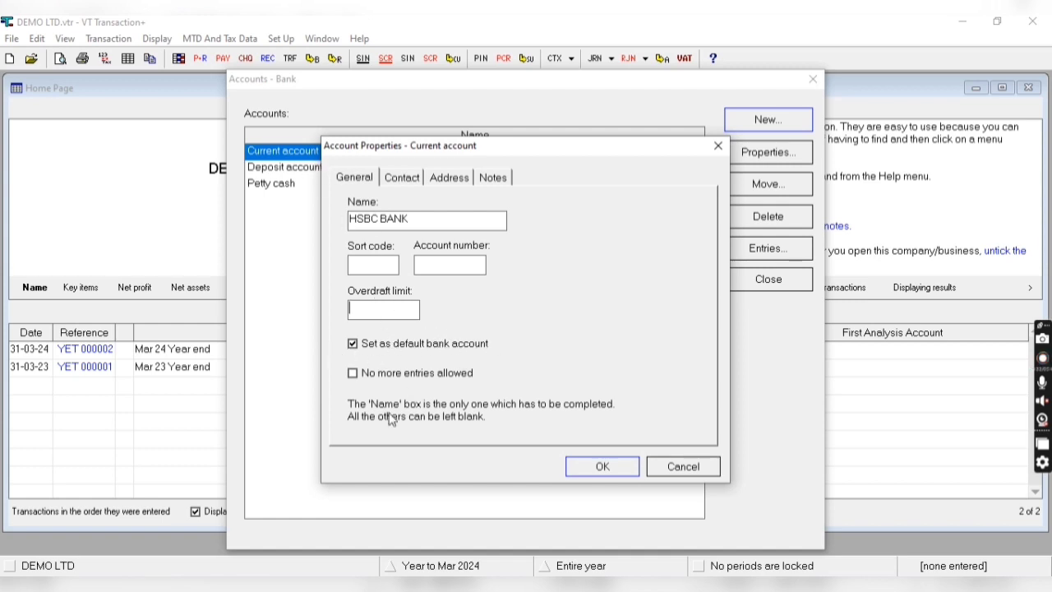
{"action": "left_click", "coordinate": [400, 178]}
{"action": "left_click", "coordinate": [433, 179]}
{"action": "left_click", "coordinate": [399, 178]}
{"action": "left_click", "coordinate": [467, 178]}
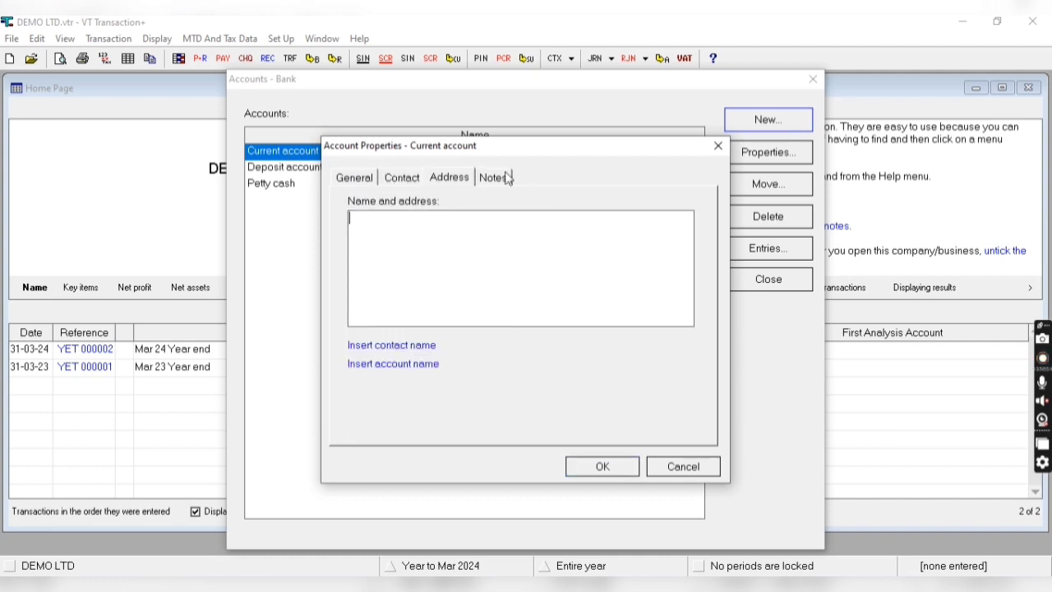
{"action": "left_click", "coordinate": [503, 179]}
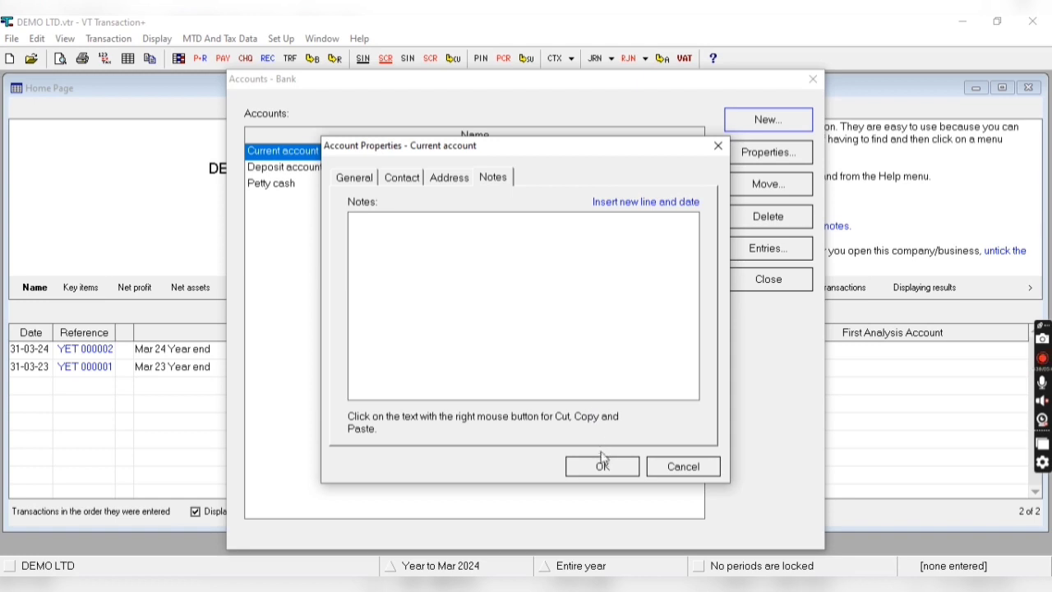
{"action": "left_click", "coordinate": [580, 468]}
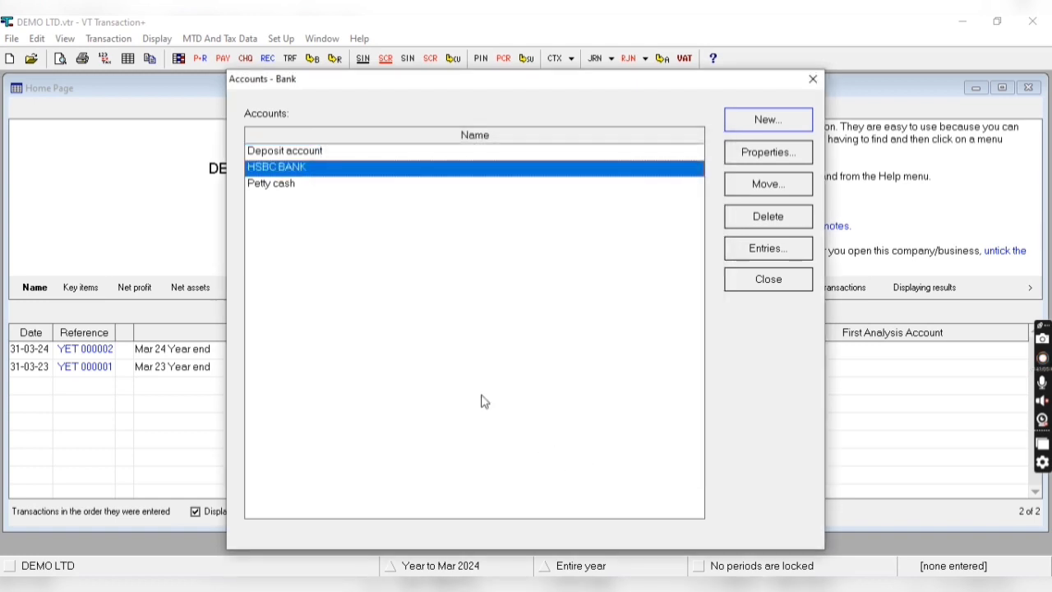
Select HSBC BANK, cancel a move, and confirm it has no entries.
{"action": "left_click", "coordinate": [298, 185]}
{"action": "left_click", "coordinate": [291, 170]}
{"action": "left_click", "coordinate": [745, 187]}
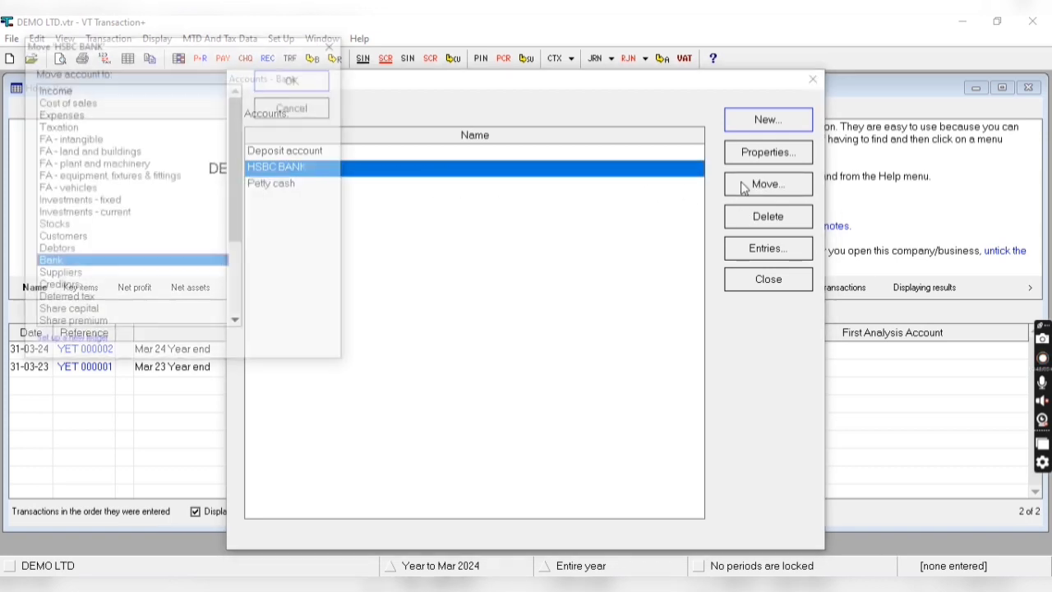
{"action": "left_click", "coordinate": [294, 106]}
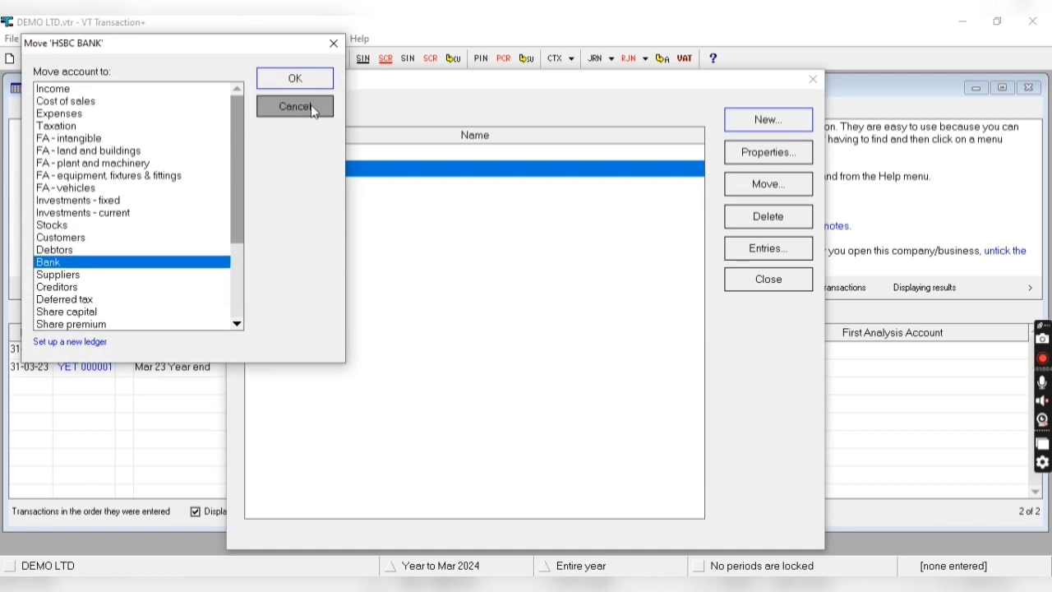
{"action": "left_click", "coordinate": [757, 255]}
{"action": "left_click", "coordinate": [520, 351]}
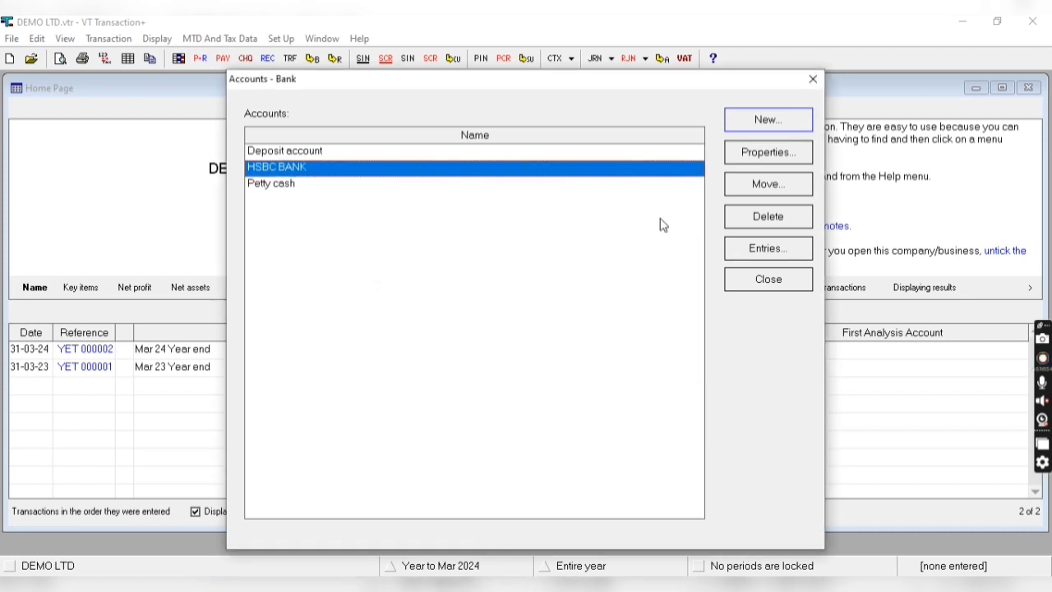
Delete HSBC BANK and name a new bank account BARCLAYS CURRENT ACCOUNT.
{"action": "left_click", "coordinate": [753, 218]}
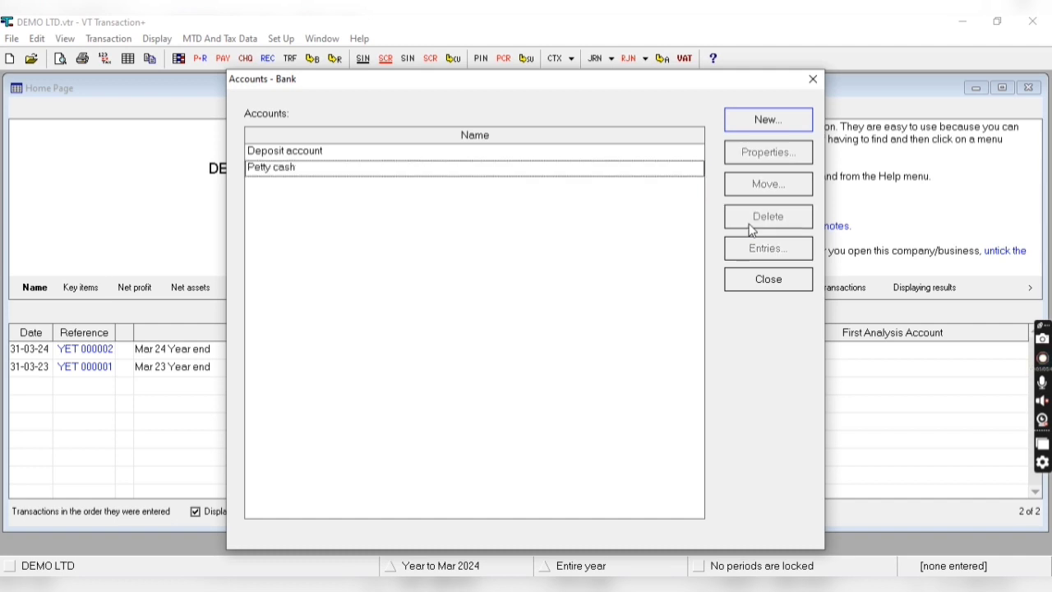
{"action": "left_click", "coordinate": [765, 121]}
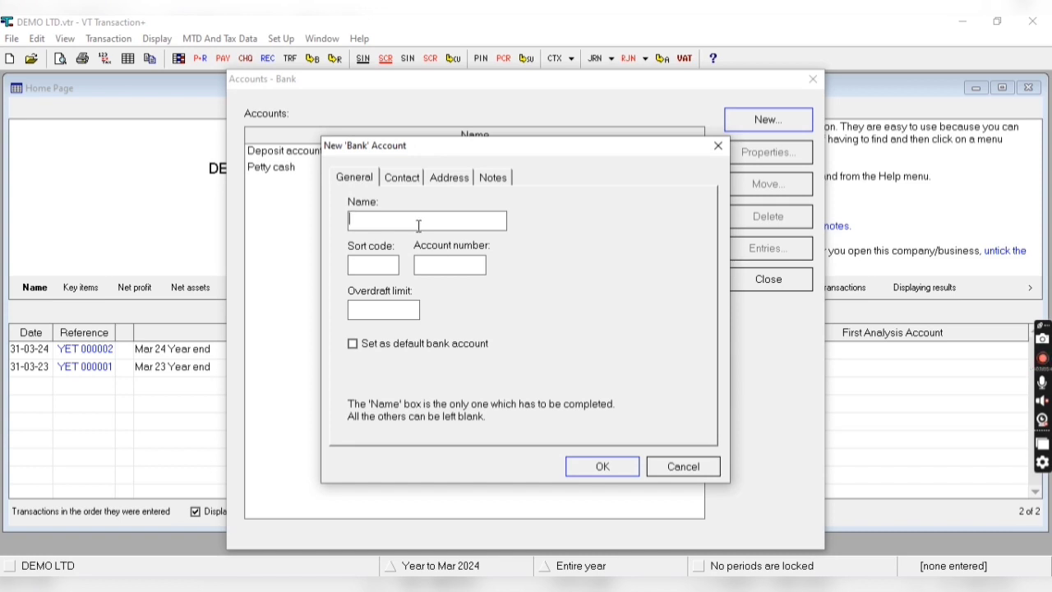
{"action": "type", "text": "BA"}
{"action": "type", "text": "UNT"}
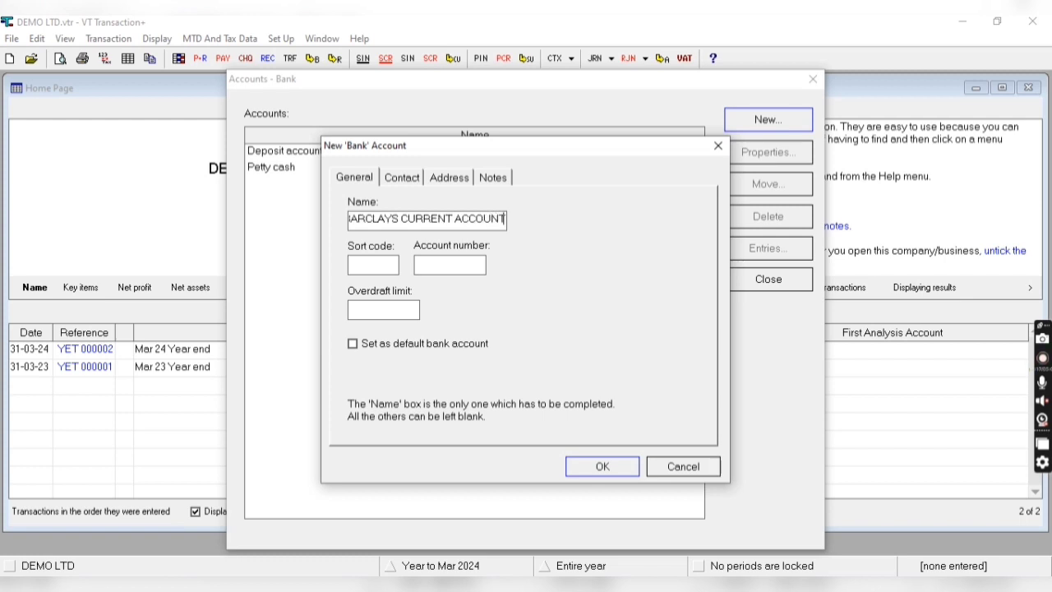
{"action": "key", "text": "Tab"}
Review the Contact, Address and Notes tabs and save BARCLAYS CURRENT ACCOUNT.
{"action": "left_click", "coordinate": [390, 258]}
{"action": "left_click", "coordinate": [402, 177]}
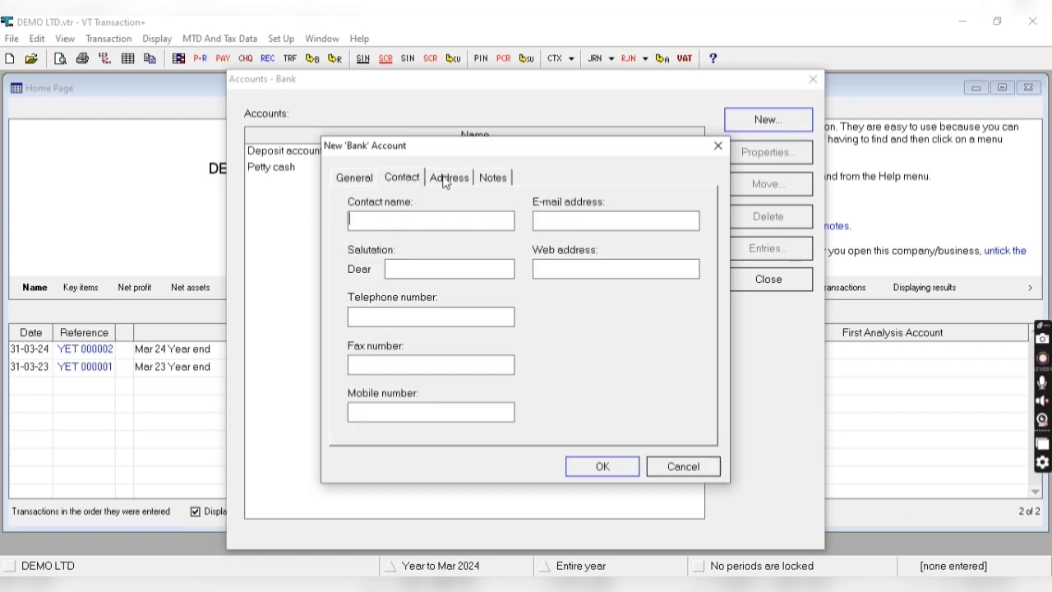
{"action": "left_click", "coordinate": [449, 177]}
{"action": "left_click", "coordinate": [492, 178]}
{"action": "left_click", "coordinate": [609, 468]}
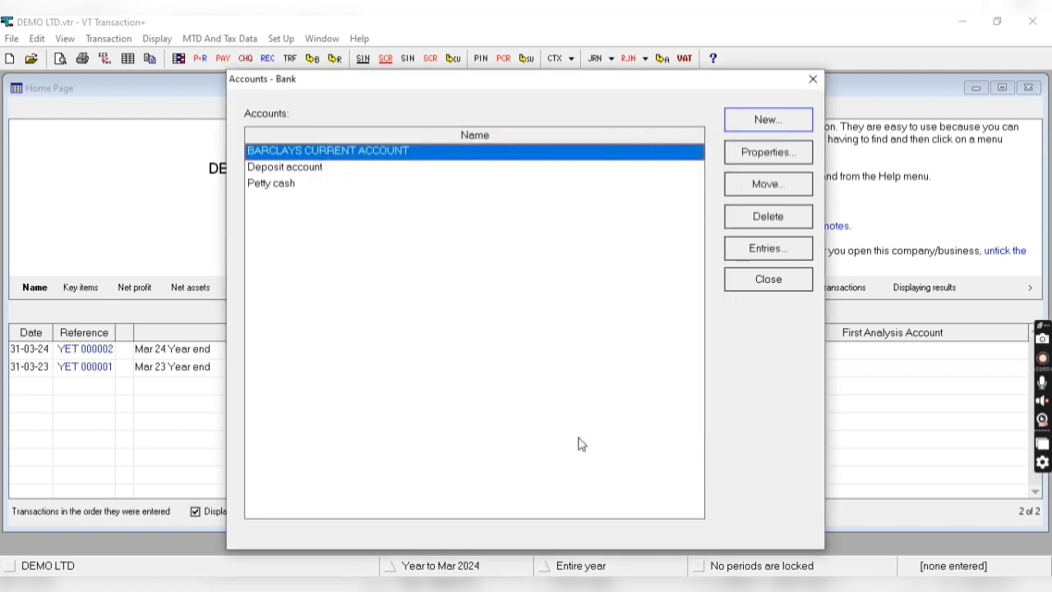
{"action": "left_click", "coordinate": [326, 167]}
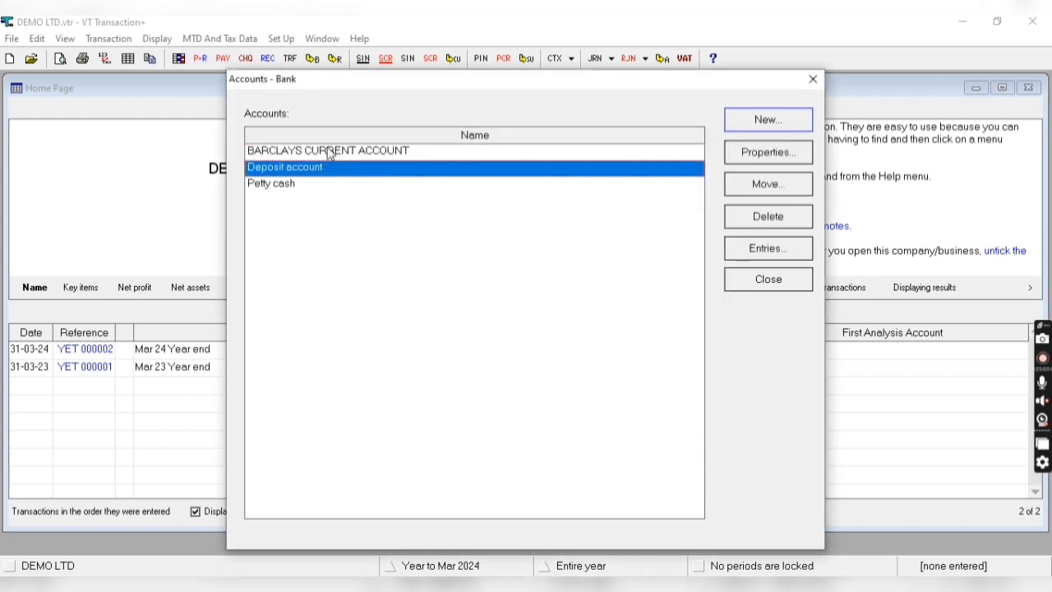
Close the bank accounts list with BARCLAYS CURRENT ACCOUNT saved, then bring up Set Up > Accounts types.
{"action": "left_click", "coordinate": [329, 154]}
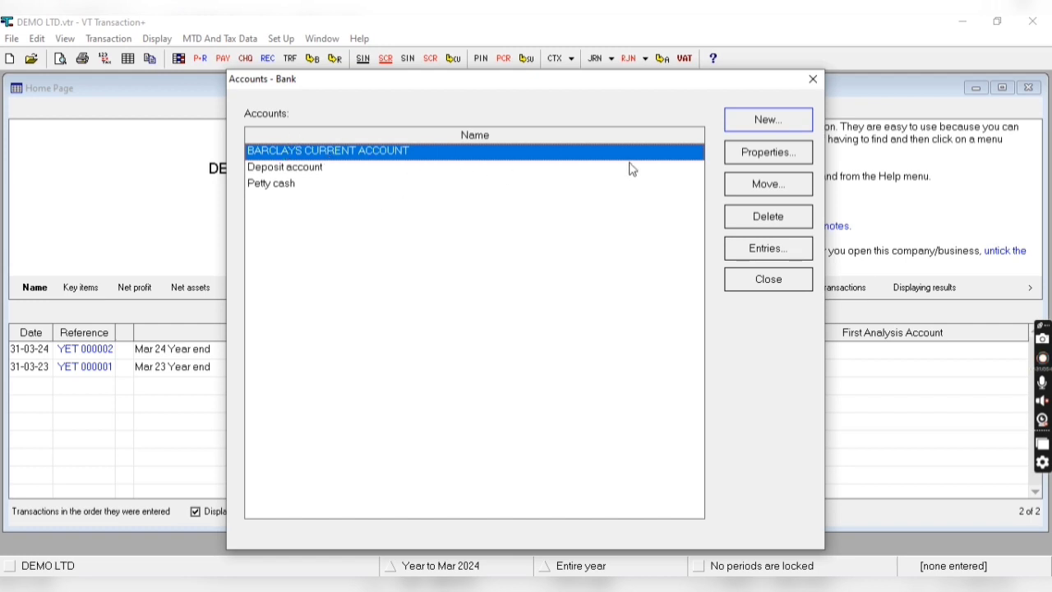
{"action": "left_click", "coordinate": [781, 288]}
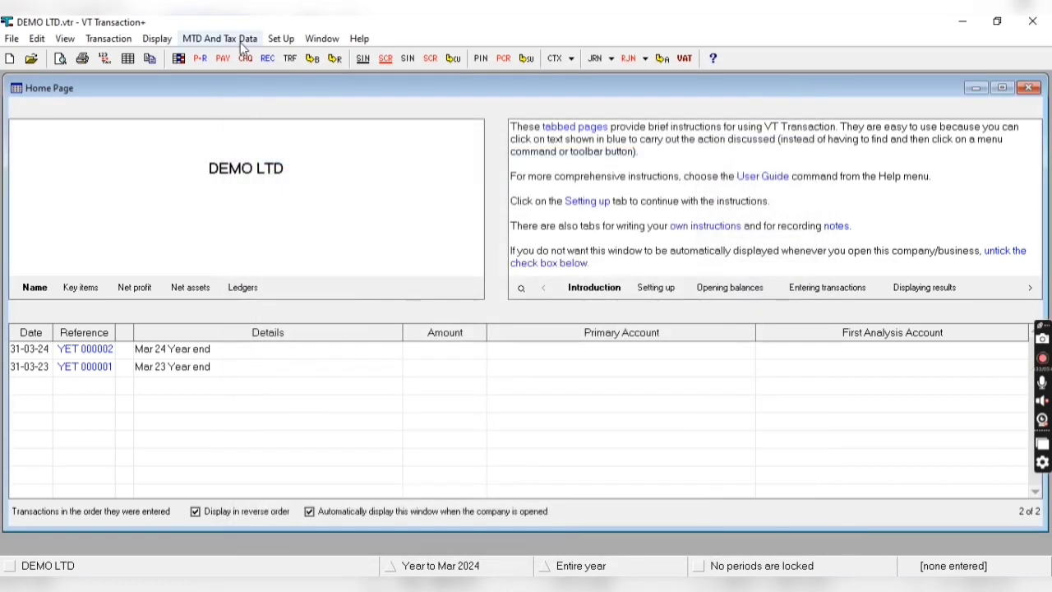
{"action": "left_click", "coordinate": [278, 39]}
{"action": "mouse_move", "coordinate": [383, 113]}
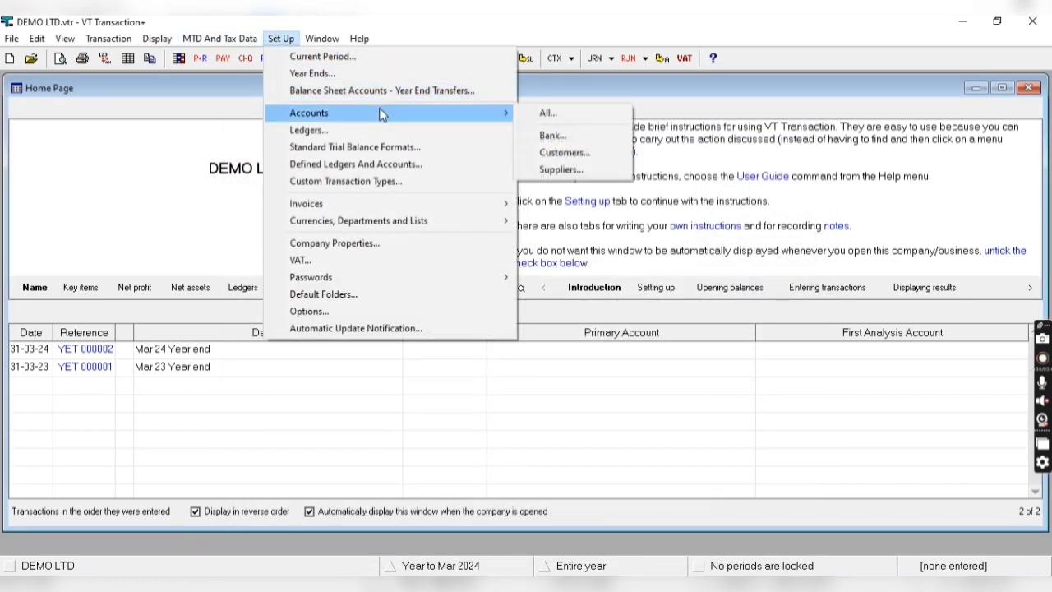